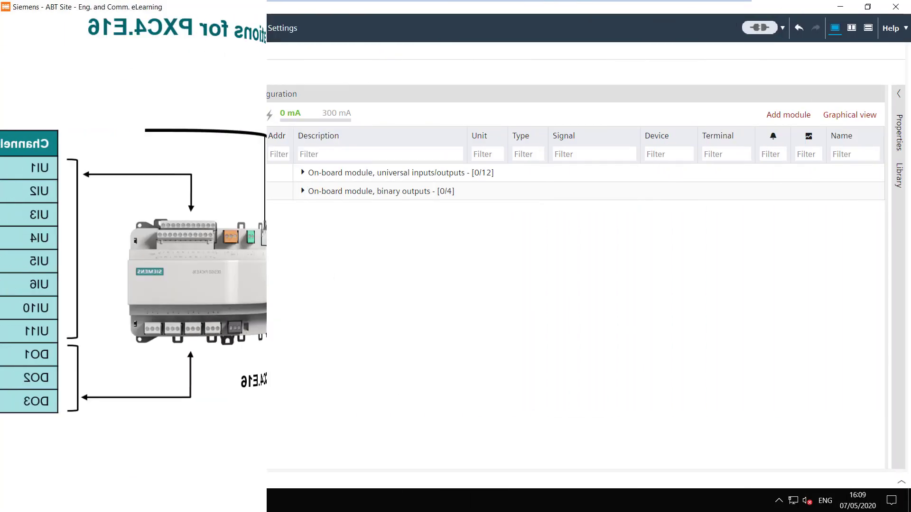
# Step: Select the Plant node in AS_01's Plants tree as the target for new data points
pyautogui.click(161, 156)
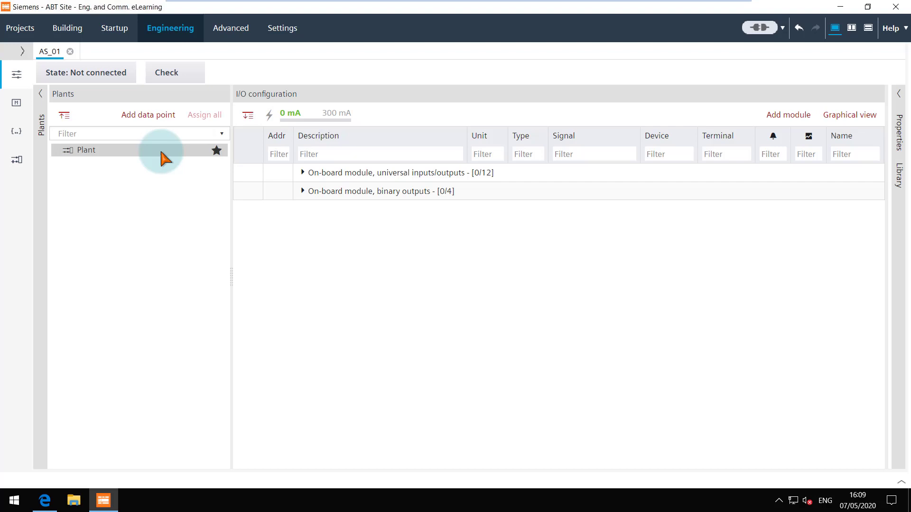
# Step: Add an LG-Ni1000 analog input data point to Plant named TSu, Supply air temperature
pyautogui.rightClick(161, 152)
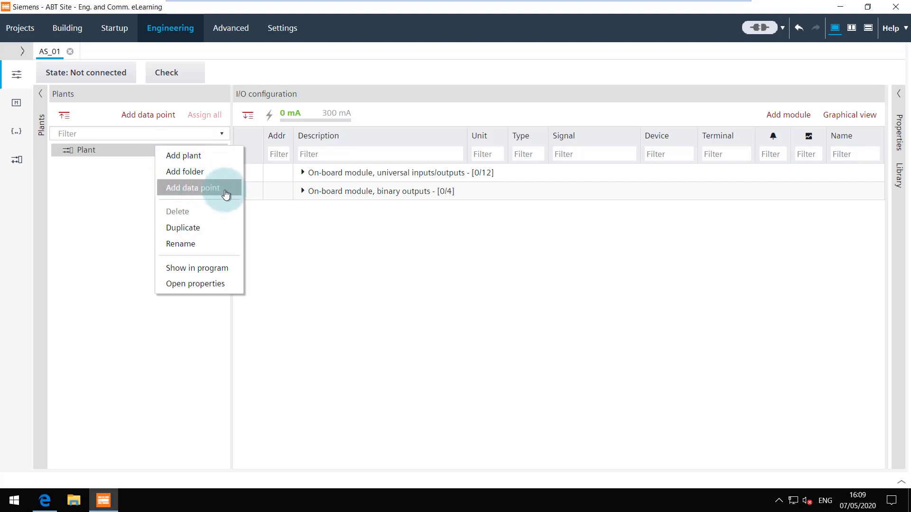
pyautogui.click(157, 120)
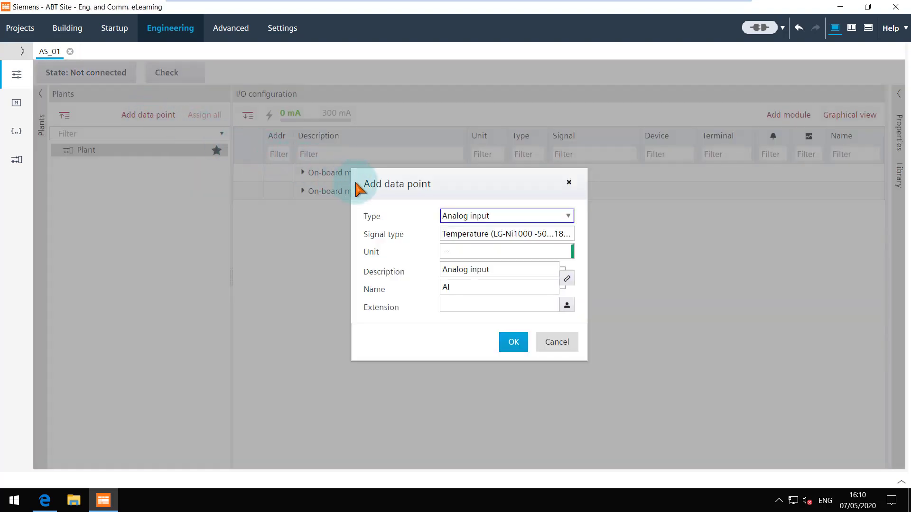
pyautogui.click(568, 218)
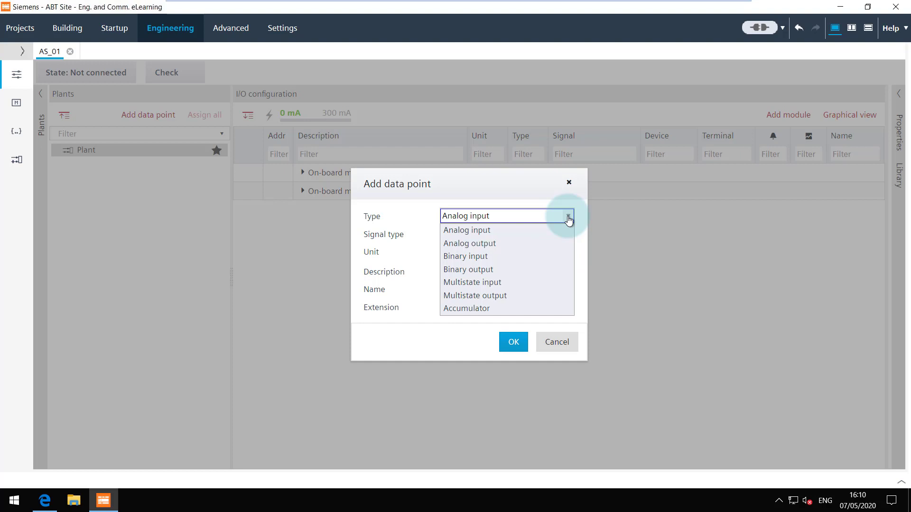
pyautogui.click(568, 217)
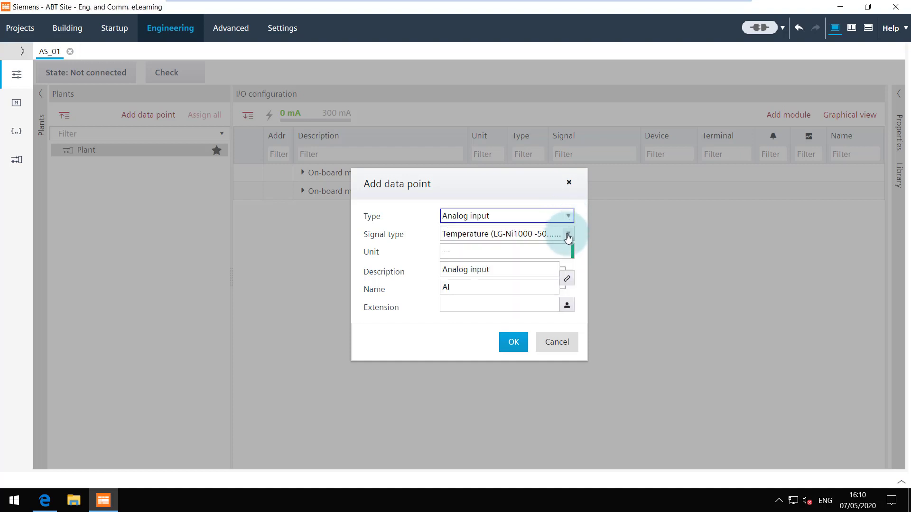
pyautogui.click(568, 235)
pyautogui.click(568, 235)
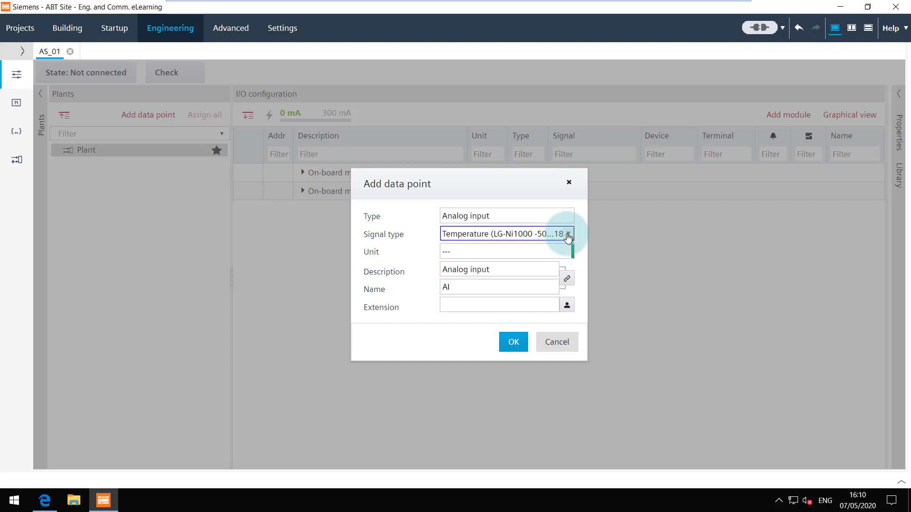
pyautogui.click(468, 286)
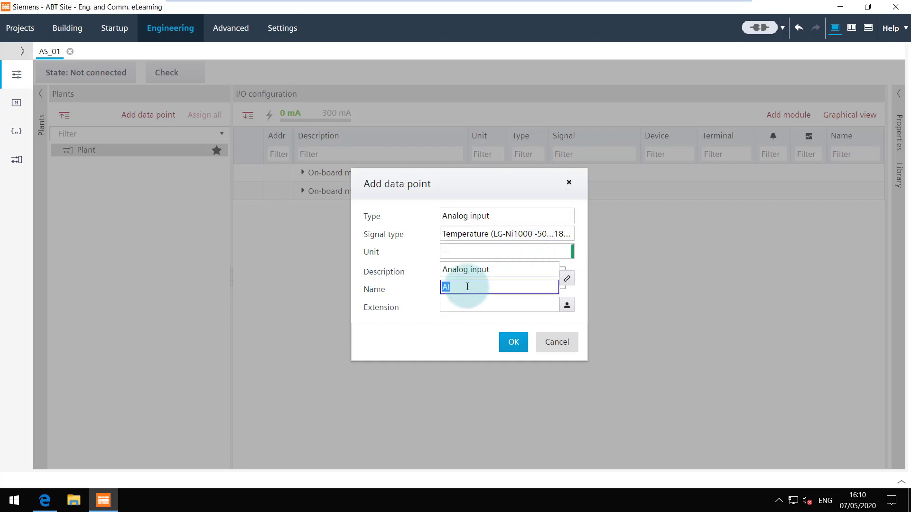
pyautogui.write('tsu')
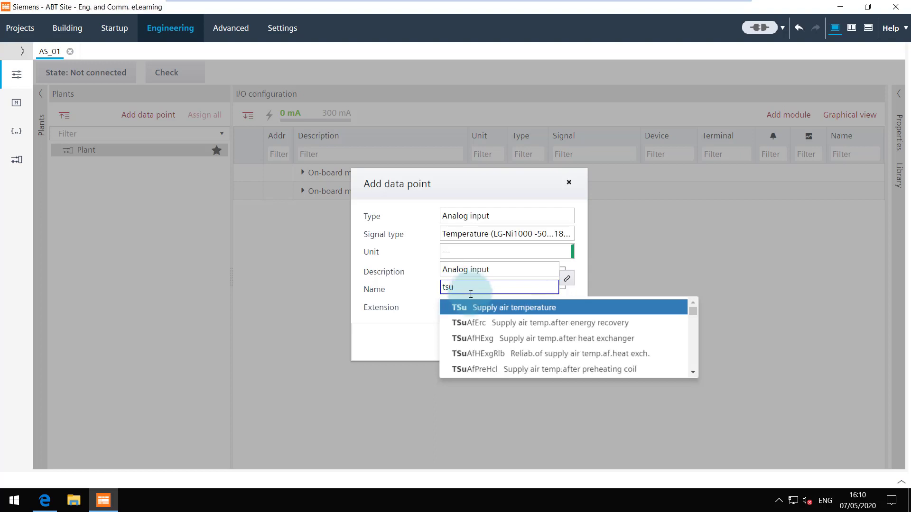
pyautogui.click(496, 308)
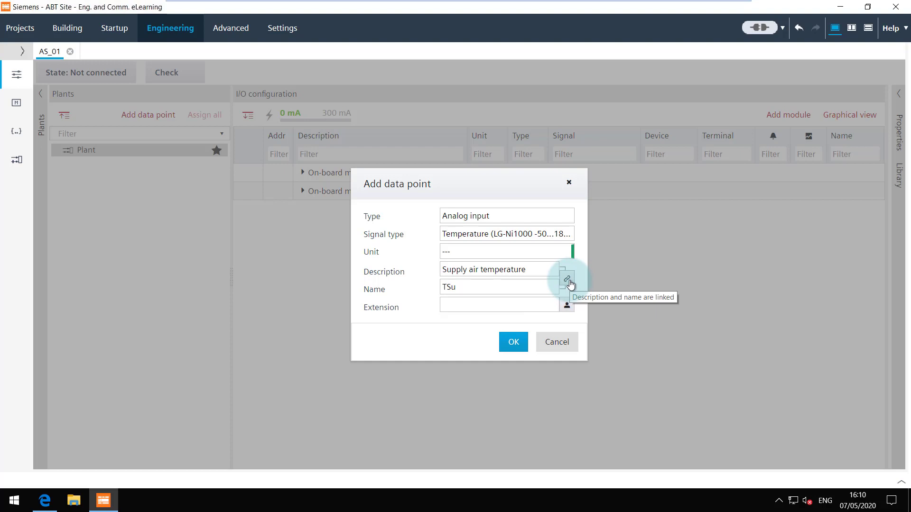
# Step: Set the new point's unit to °C and create it
pyautogui.click(490, 252)
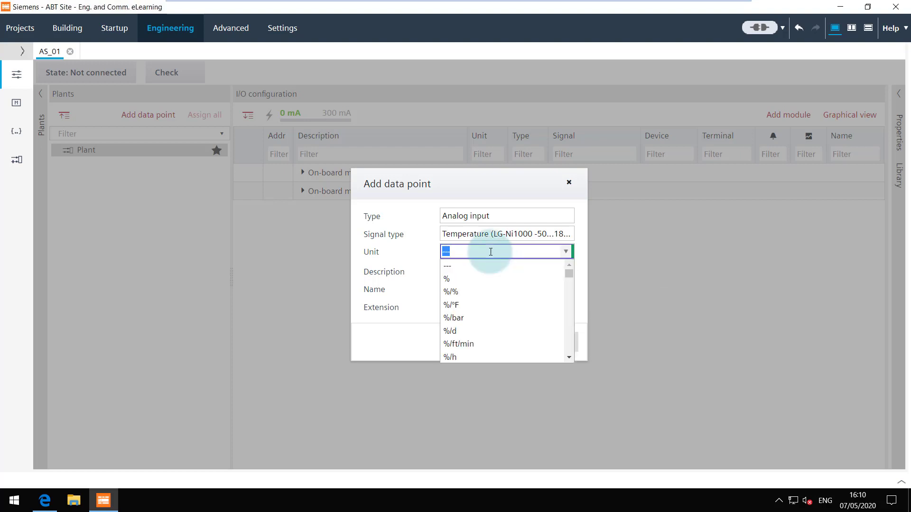
pyautogui.scroll(-5, 474, 332)
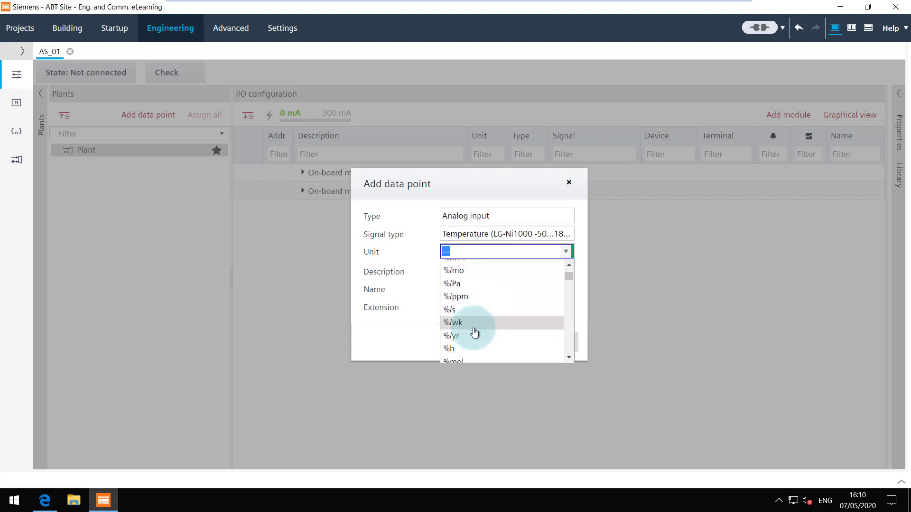
pyautogui.scroll(-3, 474, 331)
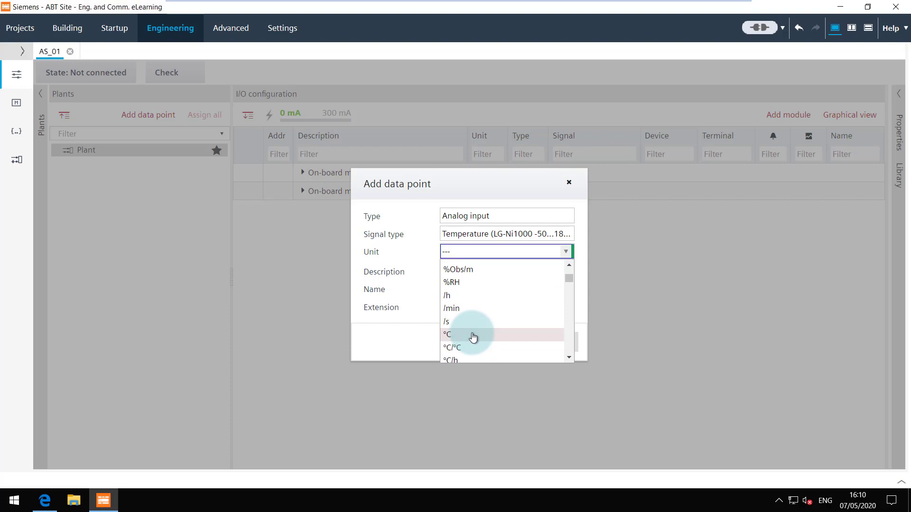
pyautogui.click(473, 335)
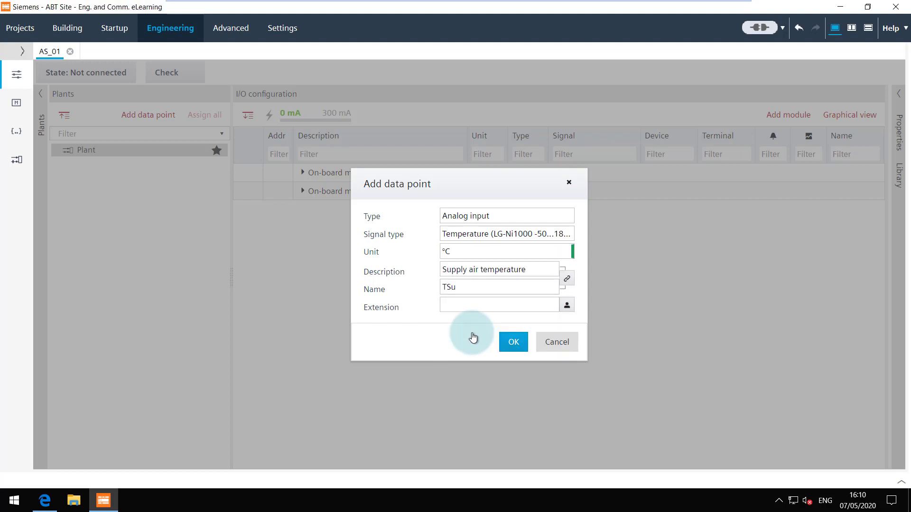
pyautogui.click(513, 342)
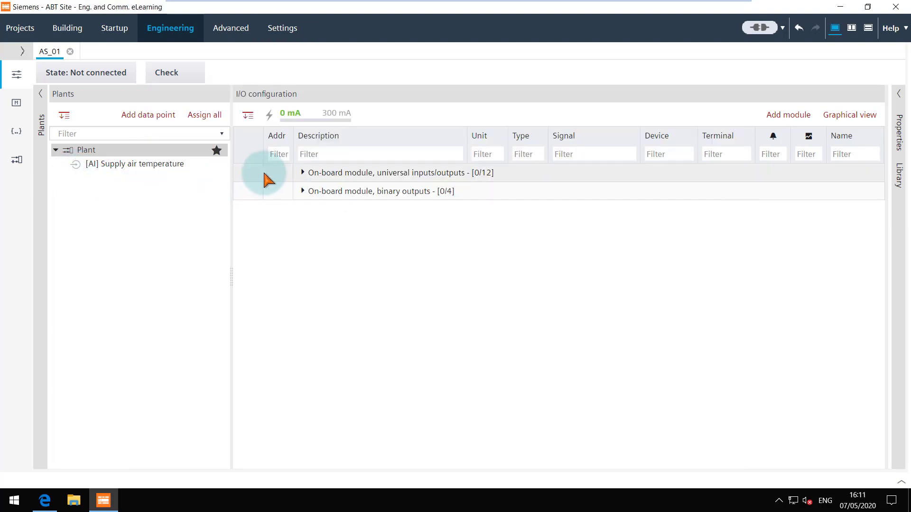
# Step: Expand the universal and binary output channel rows and drag Supply air temperature onto U1
pyautogui.click(302, 173)
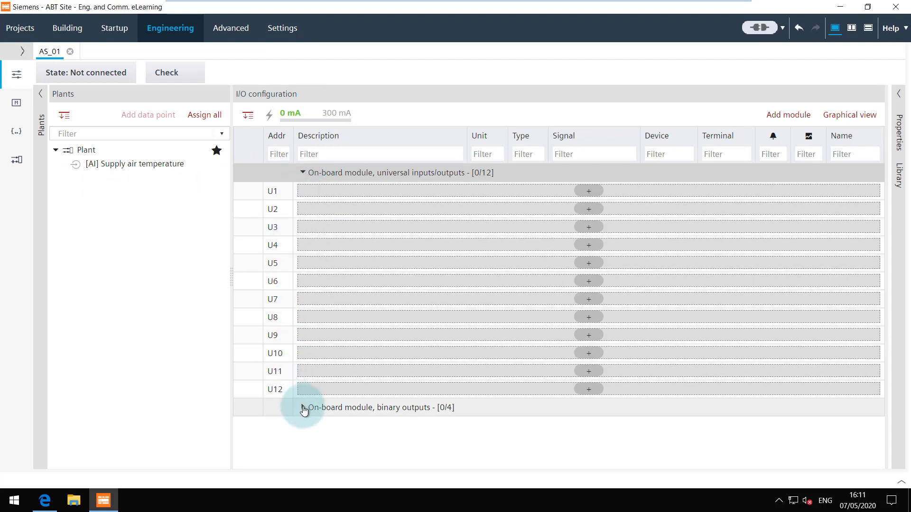
pyautogui.click(303, 408)
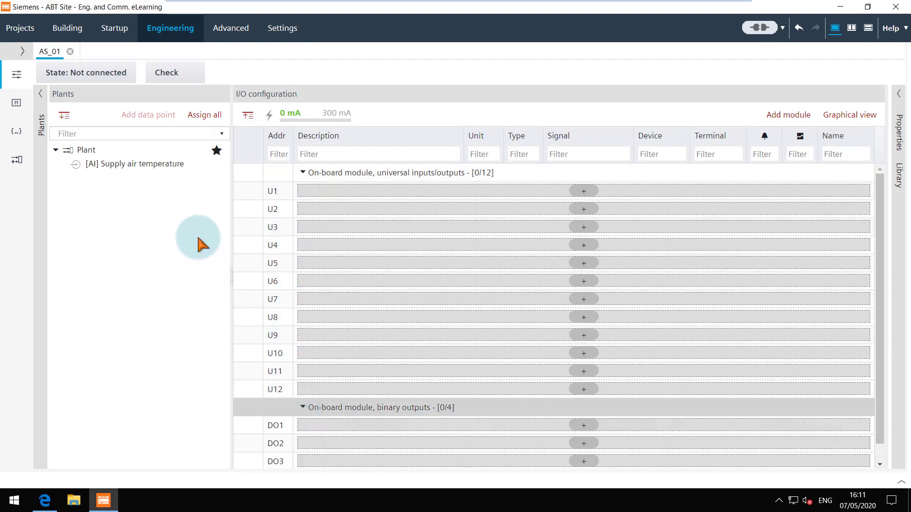
pyautogui.moveTo(164, 169); pyautogui.dragTo(332, 197)
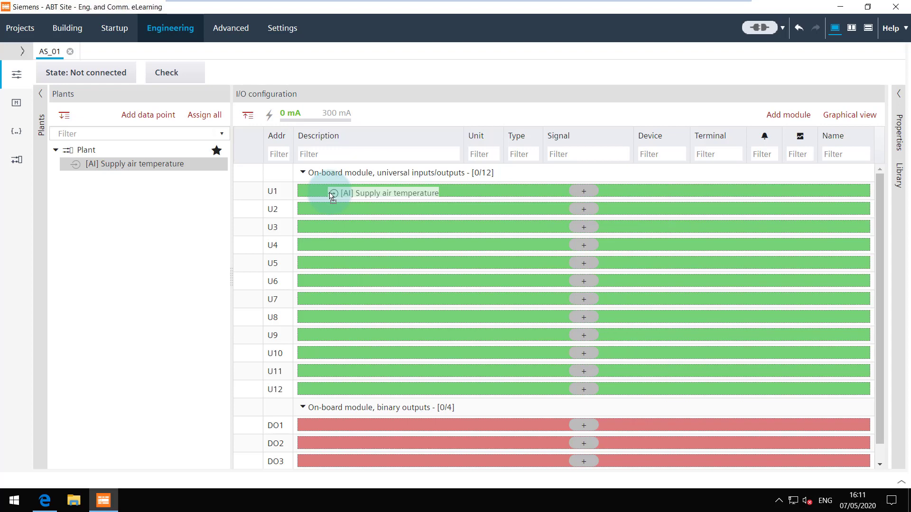
pyautogui.moveTo(332, 196); pyautogui.dragTo(333, 197)
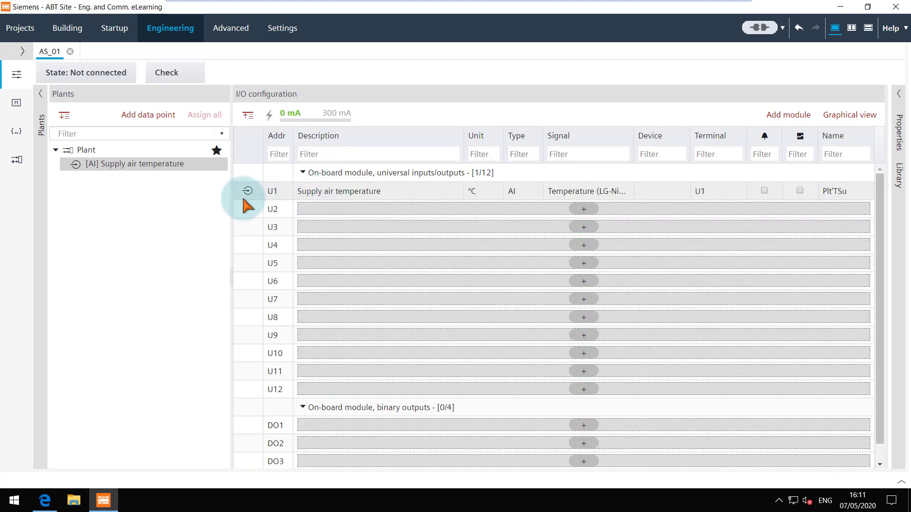
pyautogui.click(83, 152)
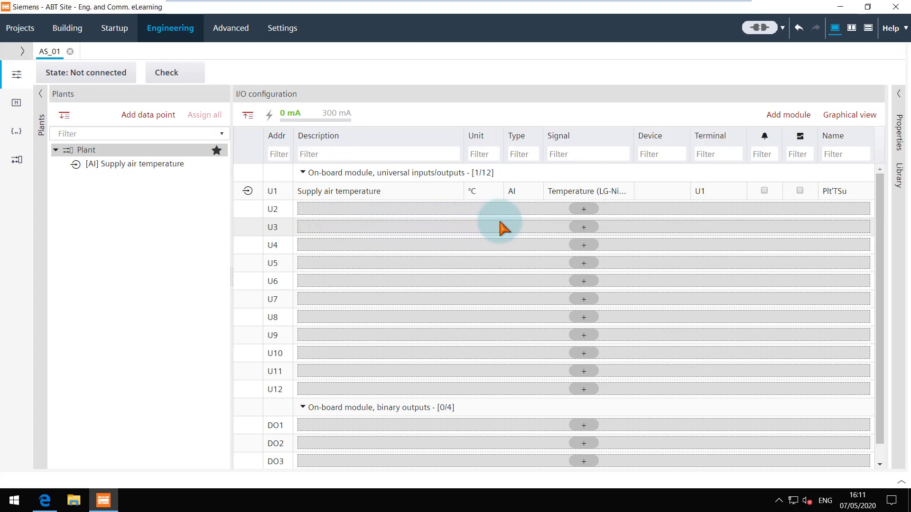
# Step: Add PSu, Supply air pressure, on U2 as a 0...10 V DC analog input in Pa
pyautogui.click(582, 210)
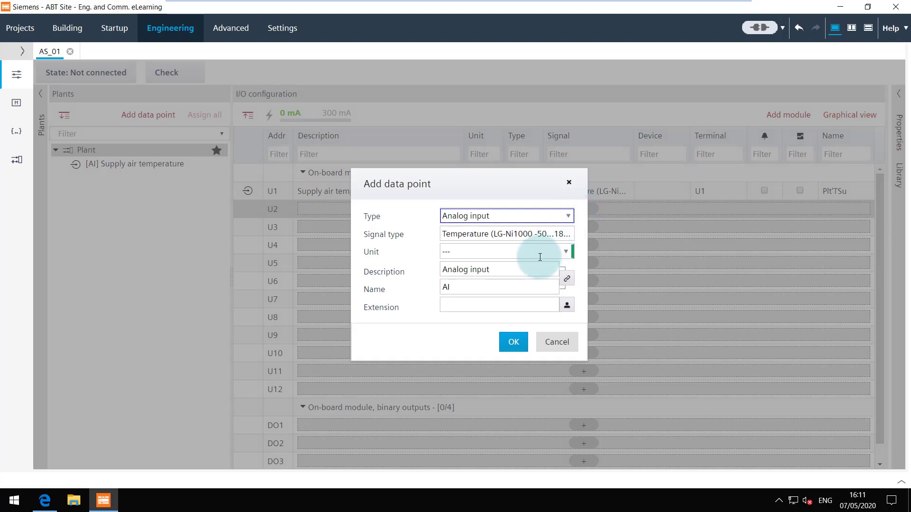
pyautogui.click(569, 234)
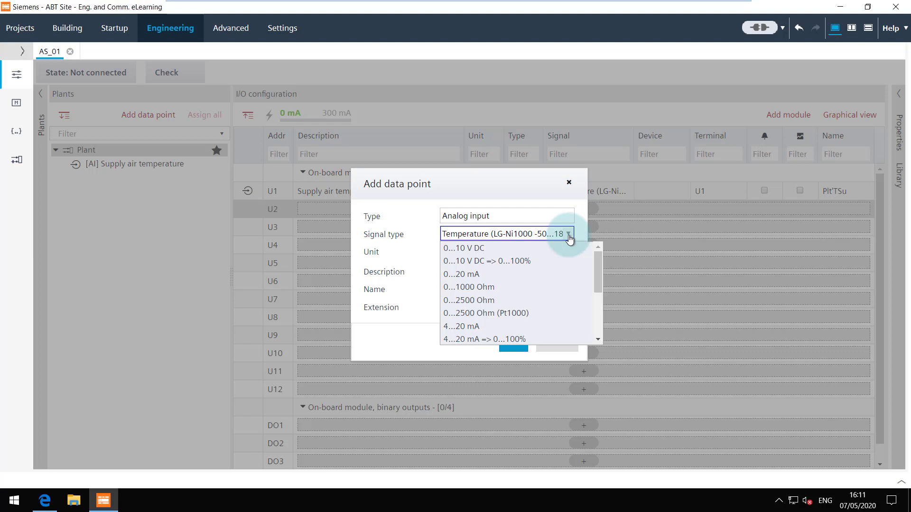
pyautogui.click(488, 256)
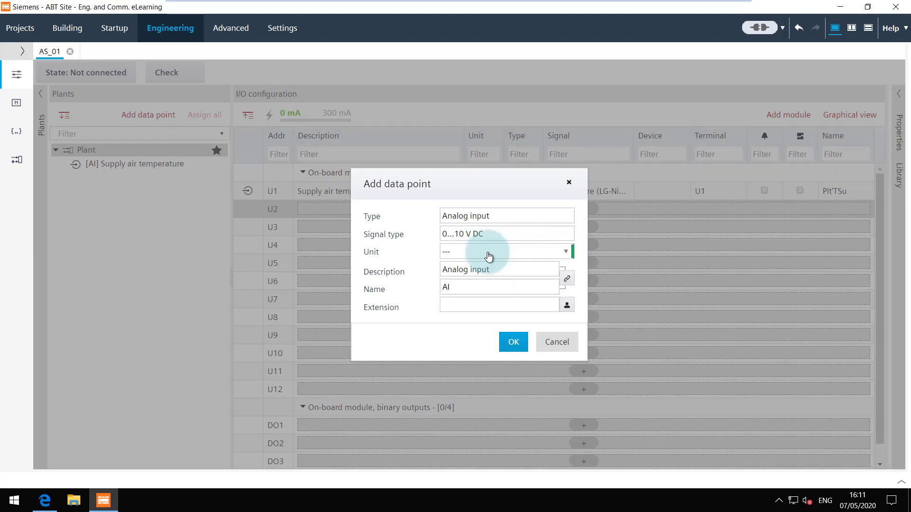
pyautogui.doubleClick(463, 286)
pyautogui.write('psu')
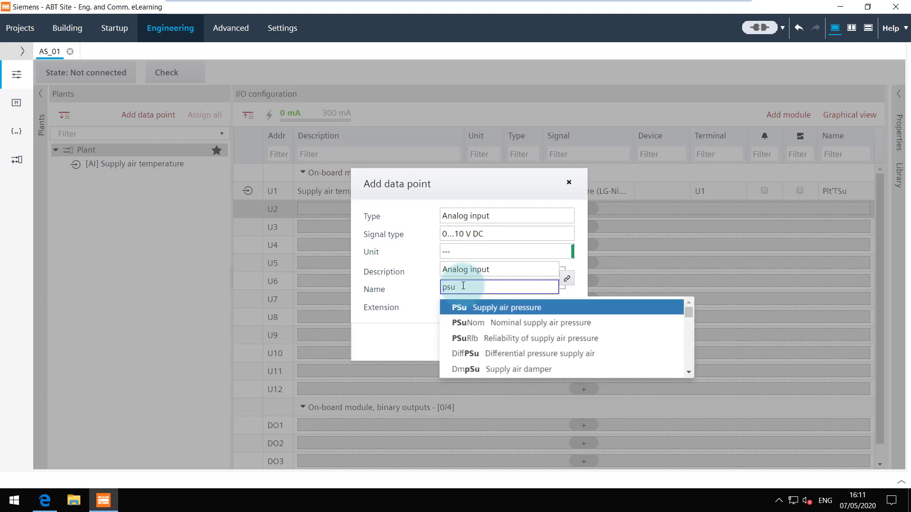
pyautogui.click(484, 308)
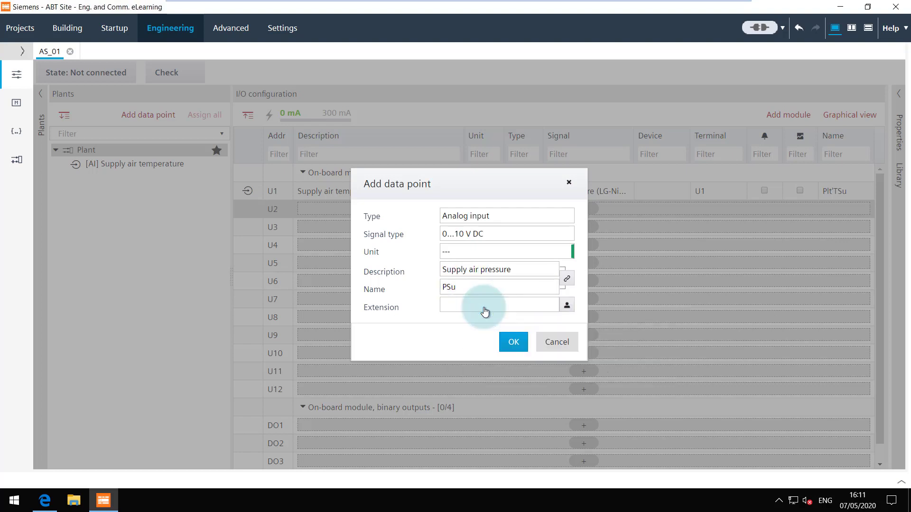
pyautogui.click(472, 253)
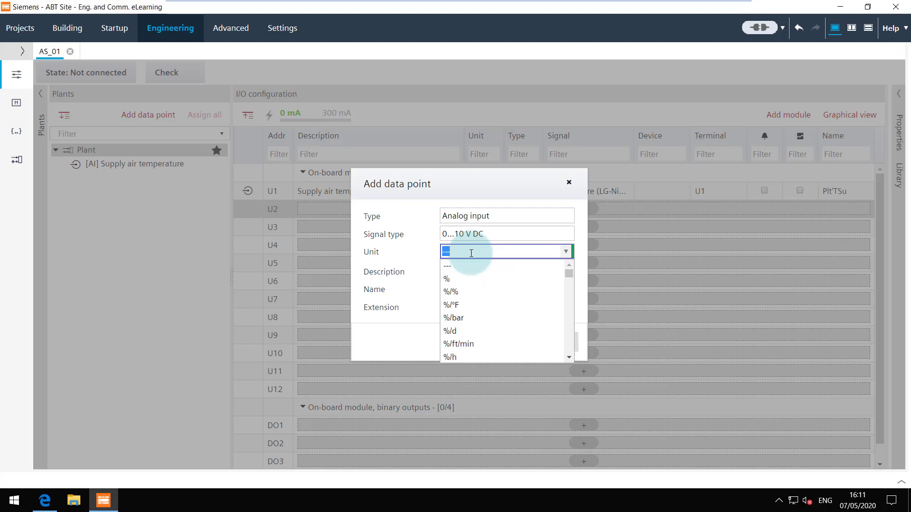
pyautogui.write('p')
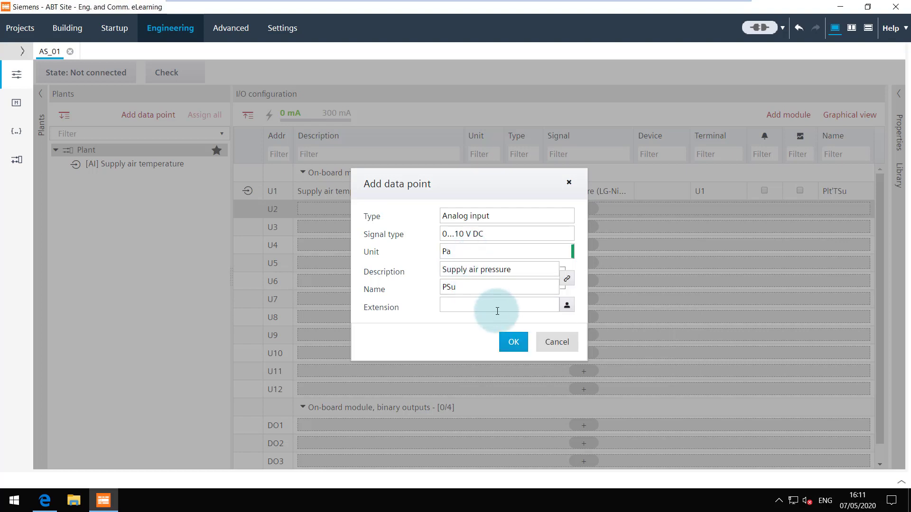
pyautogui.click(512, 342)
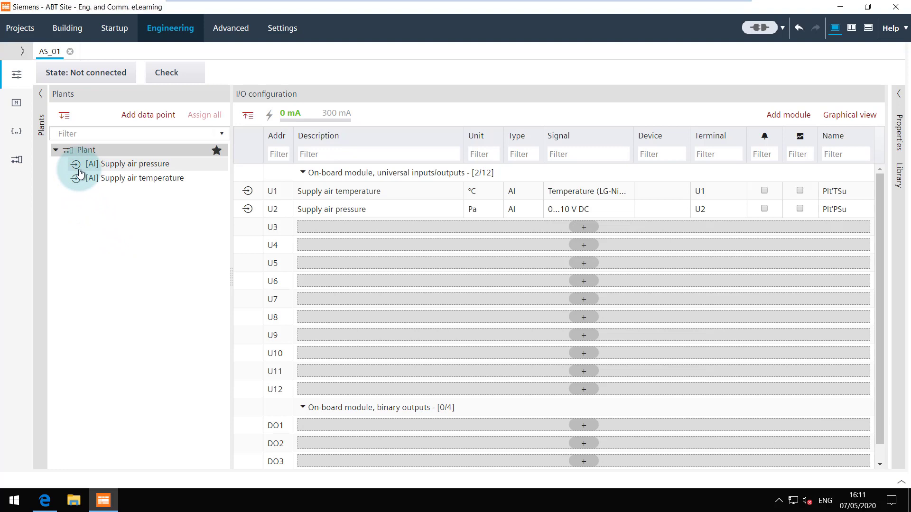
pyautogui.moveTo(79, 169); pyautogui.dragTo(840, 124)
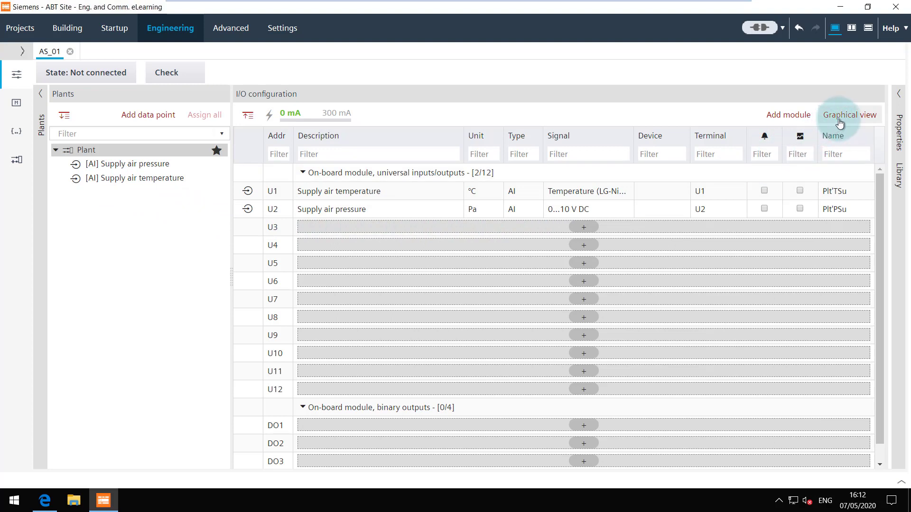
# Step: Switch the I/O configuration to the graphical module diagram and zoom in
pyautogui.click(840, 122)
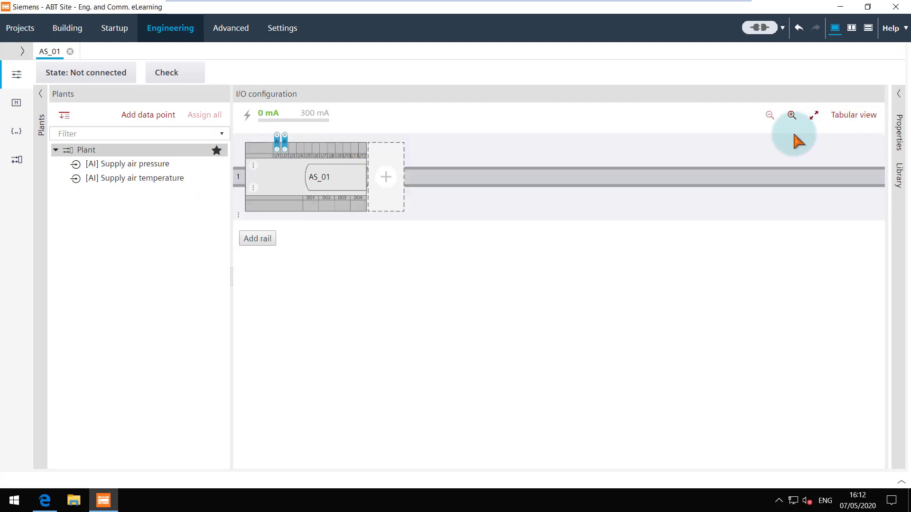
pyautogui.click(791, 115)
pyautogui.click(792, 116)
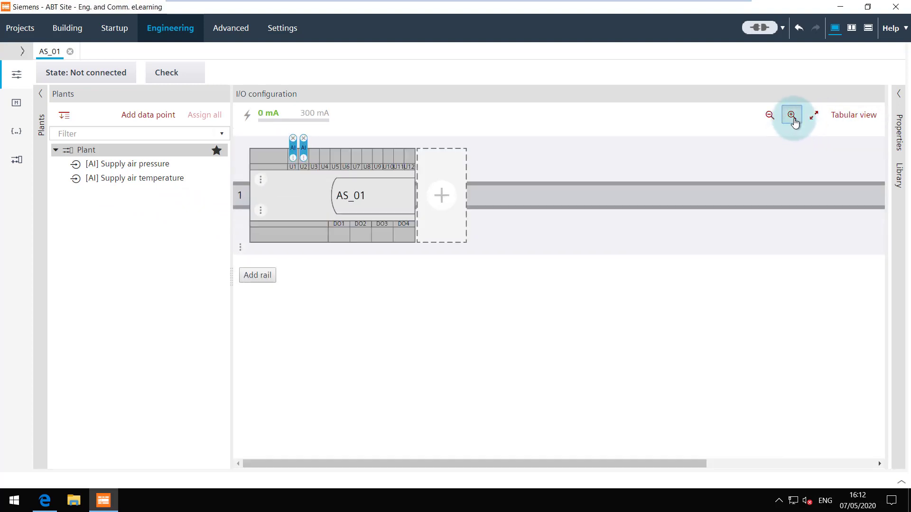
pyautogui.click(791, 115)
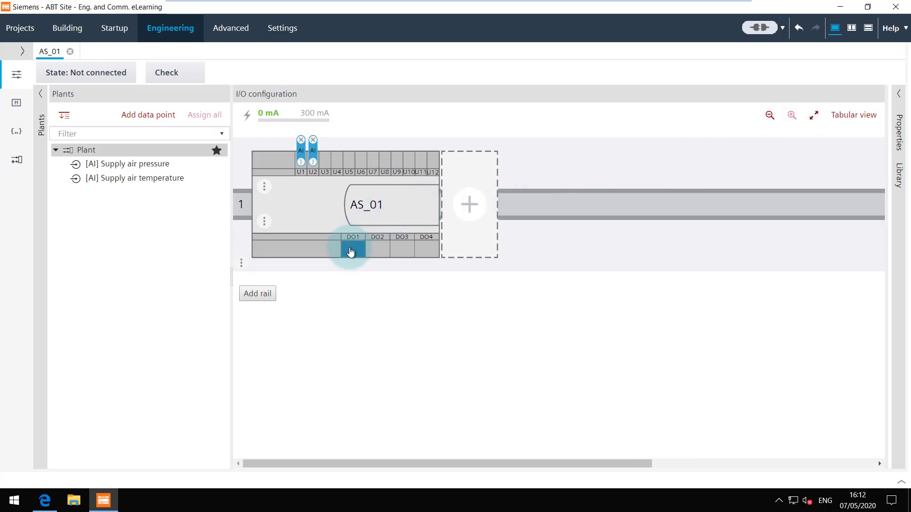
# Step: Add a binary output named Dmp, Damper, on channel DO1
pyautogui.click(352, 249)
pyautogui.click(568, 217)
pyautogui.click(503, 243)
pyautogui.doubleClick(491, 267)
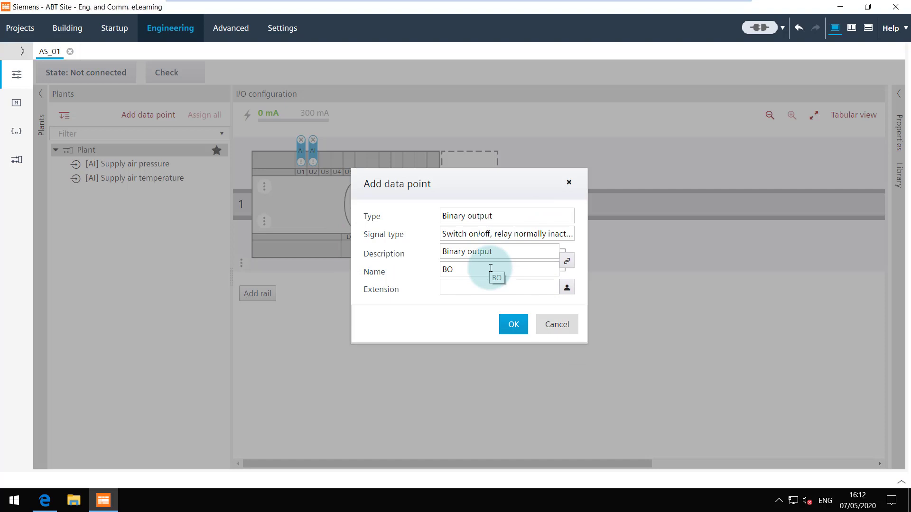
pyautogui.write('dmp')
pyautogui.click(491, 290)
pyautogui.click(513, 322)
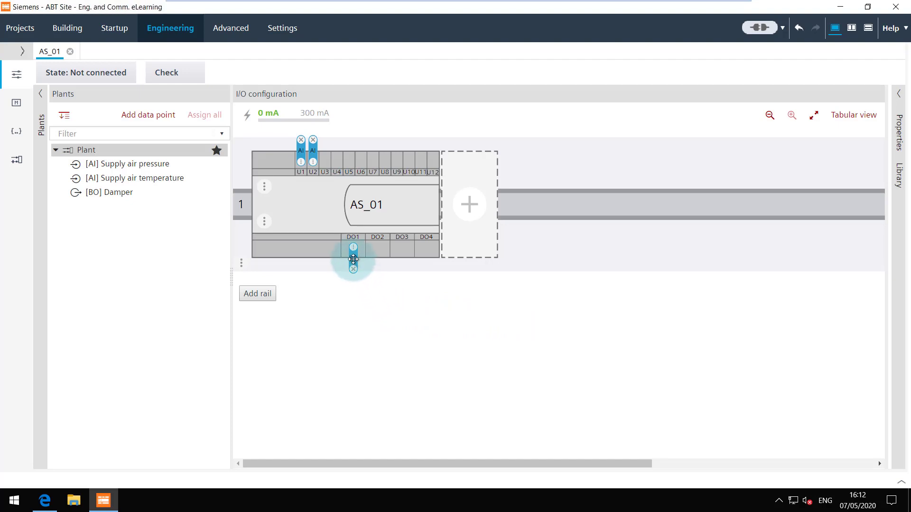
# Step: View the Damper and Supply air pressure properties, then unassign and reassign Supply air pressure on U2
pyautogui.moveTo(352, 263)
pyautogui.mouseDown()
pyautogui.moveTo(380, 258)
pyautogui.moveTo(352, 252)
pyautogui.mouseUp()
pyautogui.click(353, 249)
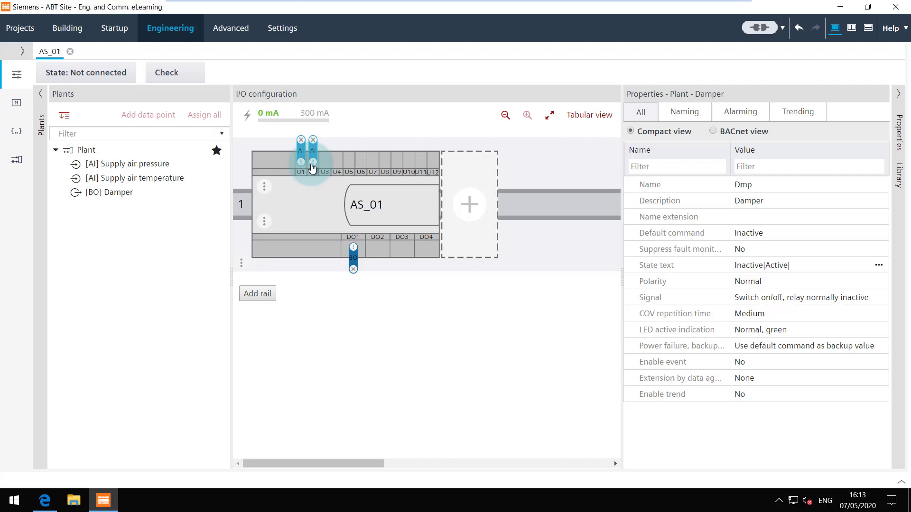
pyautogui.click(313, 165)
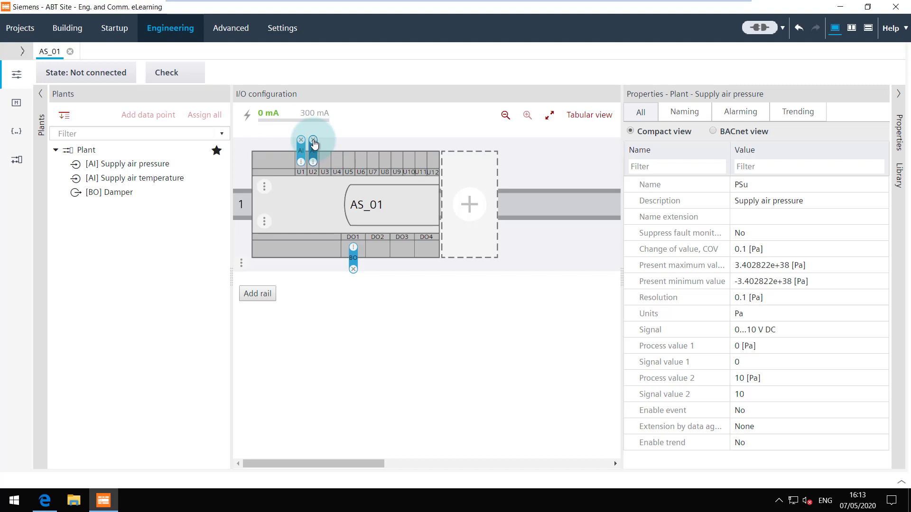
pyautogui.click(313, 141)
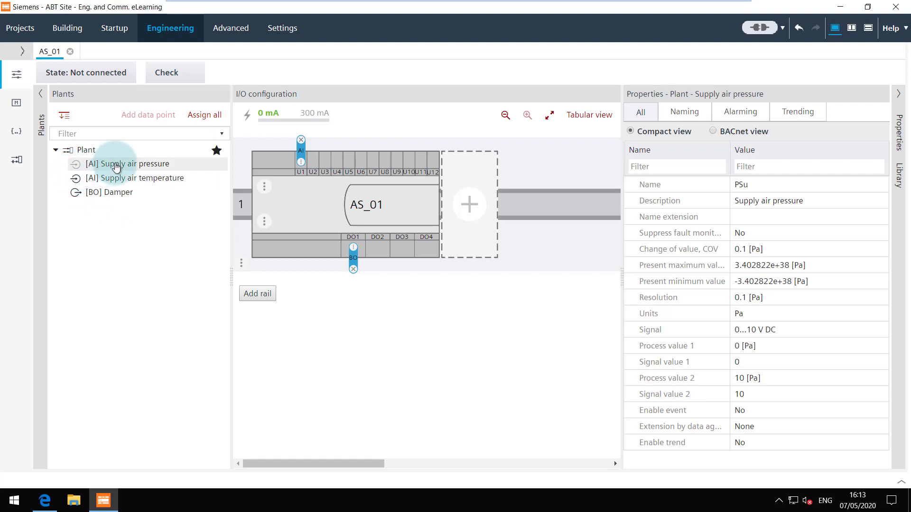
pyautogui.moveTo(116, 166)
pyautogui.mouseDown()
pyautogui.moveTo(291, 150)
pyautogui.moveTo(313, 164)
pyautogui.mouseUp()
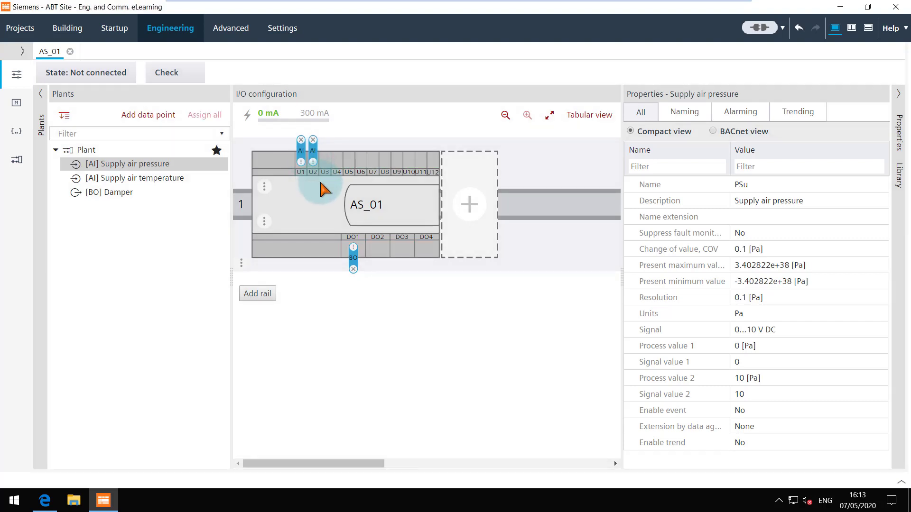
# Step: Open the Damper's state text settings and change its inactive text to Test
pyautogui.click(352, 251)
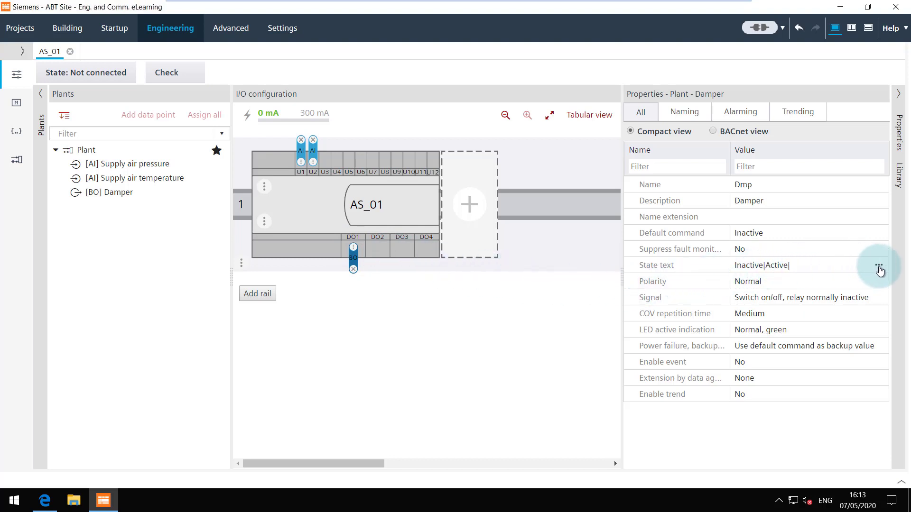
pyautogui.click(881, 269)
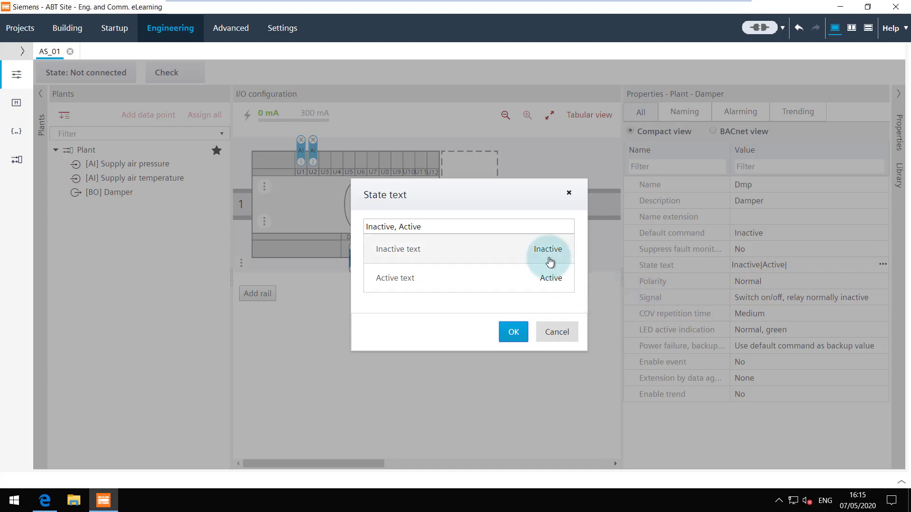
pyautogui.click(549, 254)
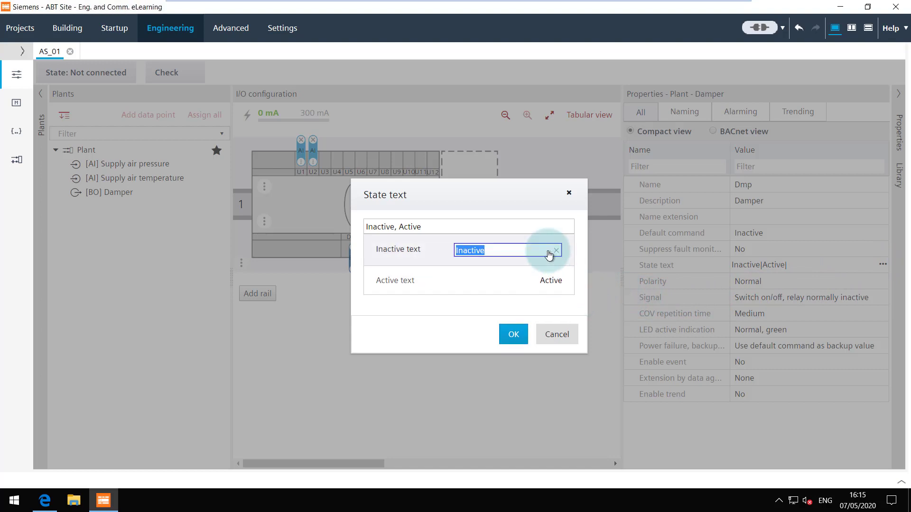
pyautogui.press('BackSpace')
pyautogui.write('Test')
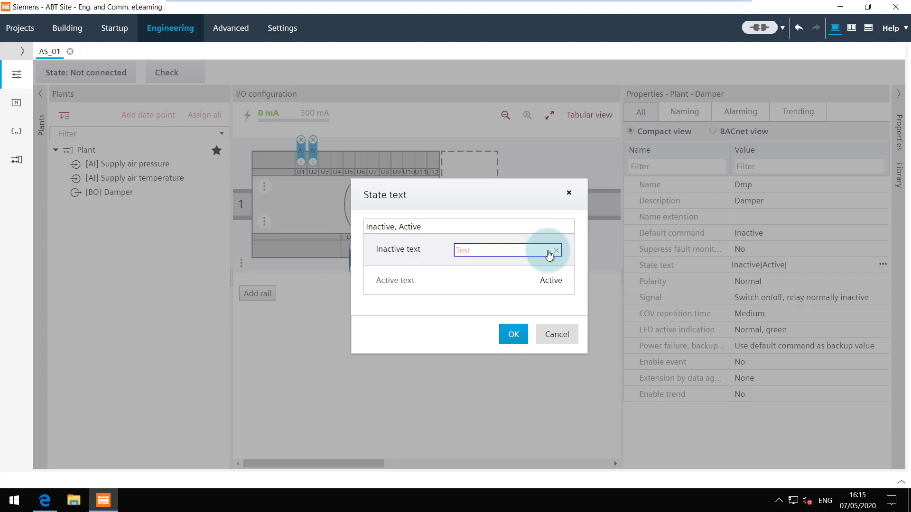
pyautogui.click(520, 297)
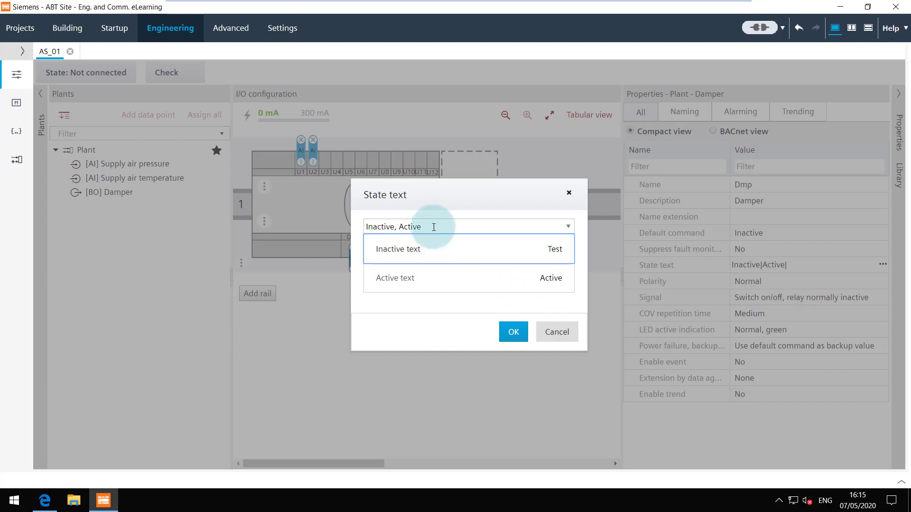
# Step: Apply the predefined Closed, Opened state text pair to the Damper
pyautogui.click(434, 228)
pyautogui.write('c')
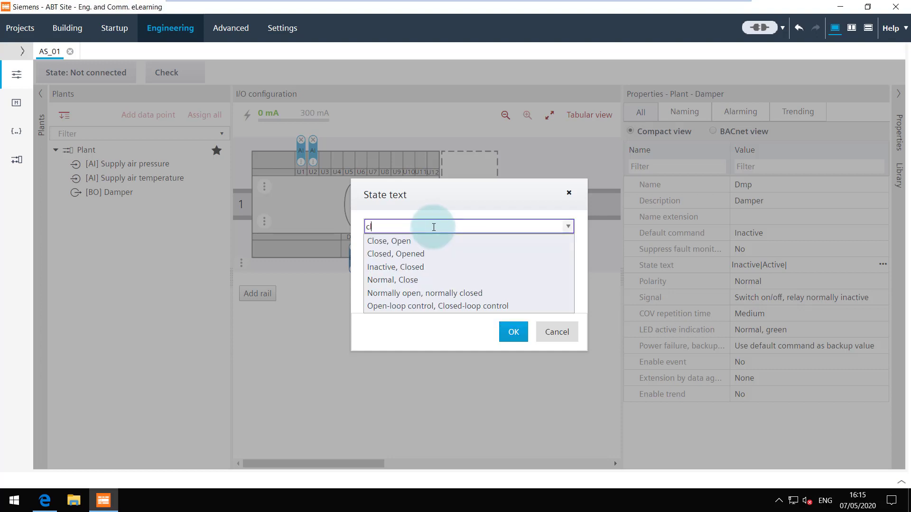
pyautogui.write('losed')
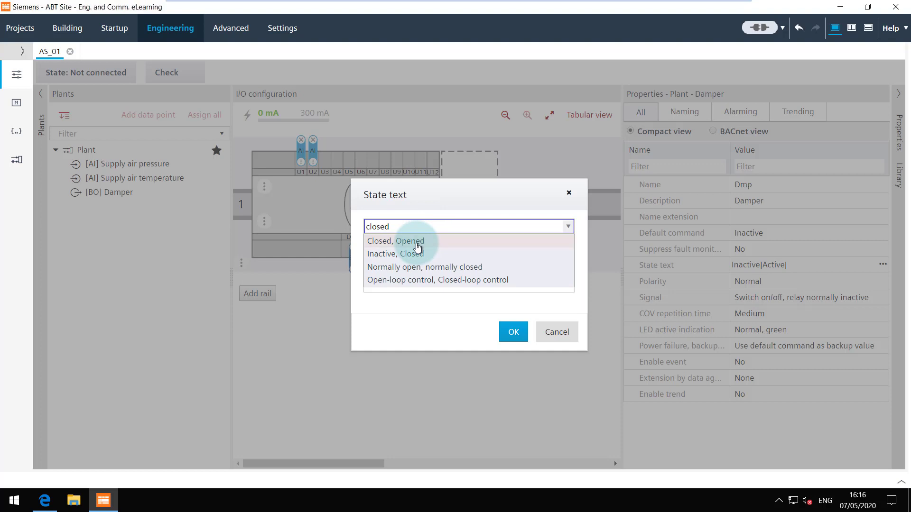
pyautogui.click(417, 247)
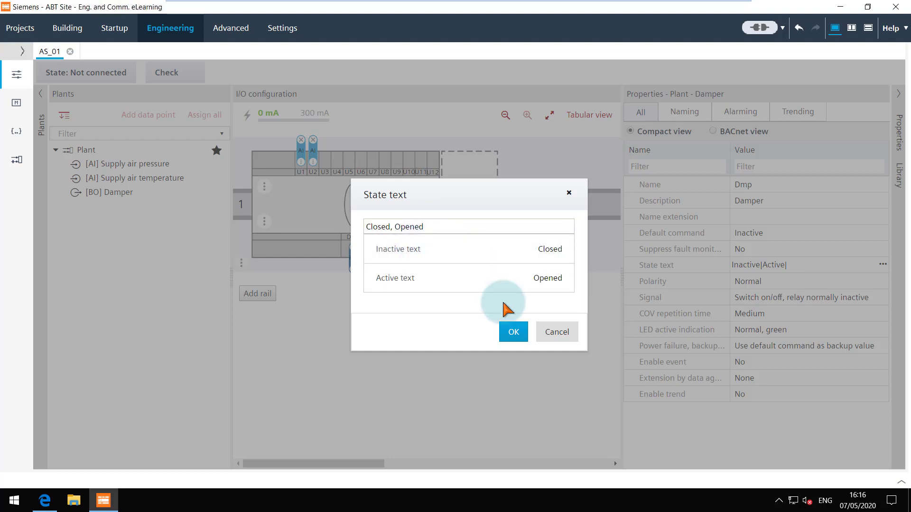
pyautogui.click(507, 331)
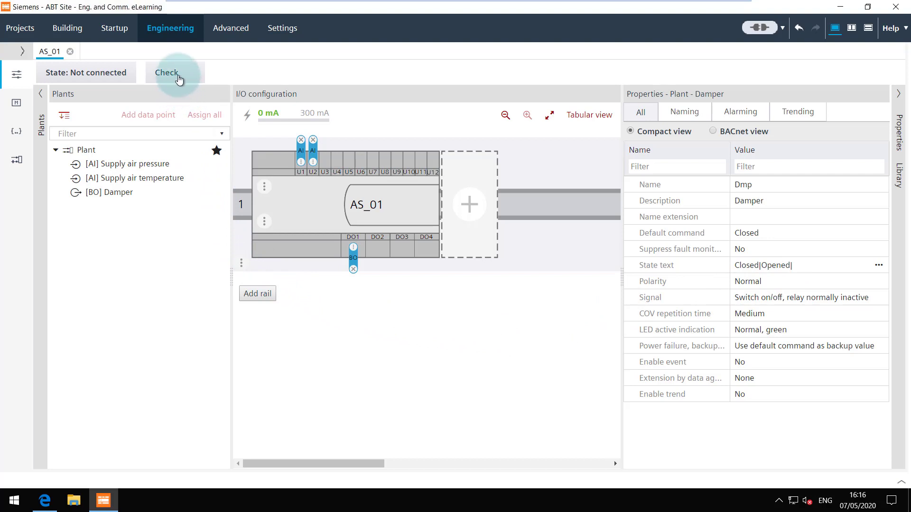
# Step: Run Check and open the Log panel listing the I/O limiting factors and Check successful
pyautogui.click(178, 76)
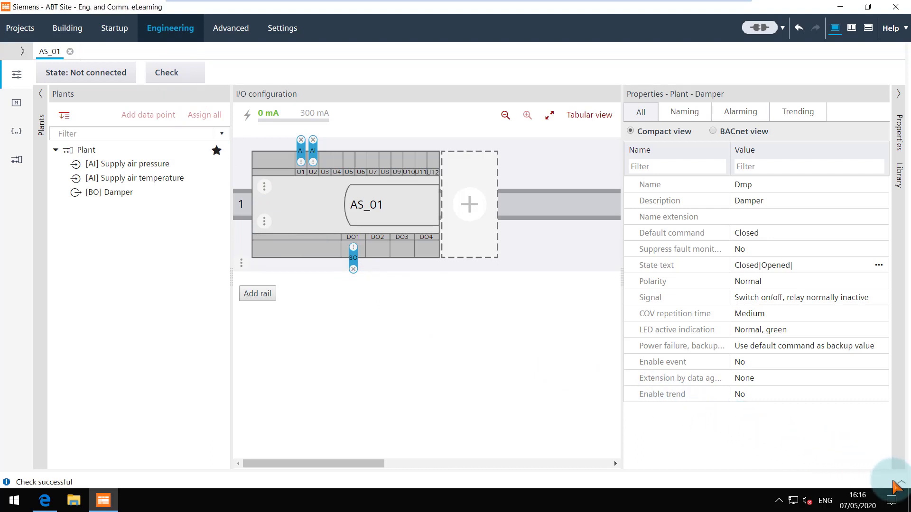
pyautogui.click(900, 484)
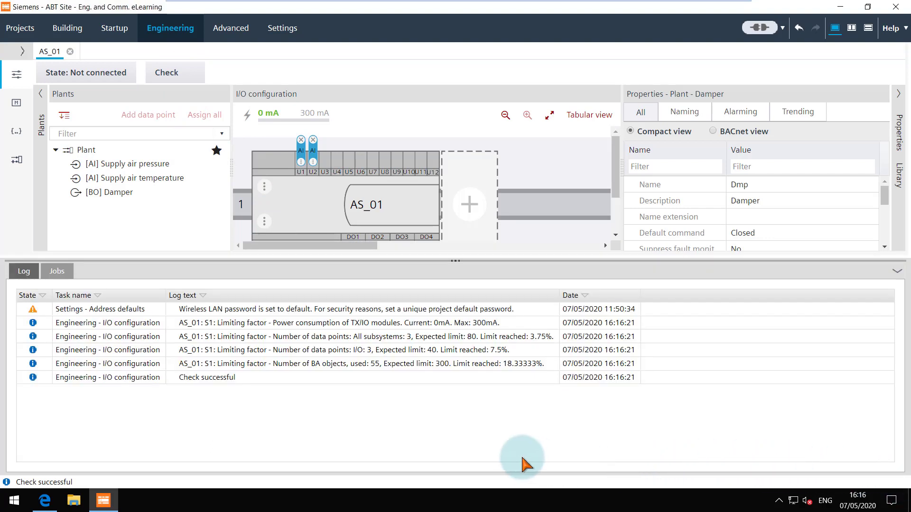